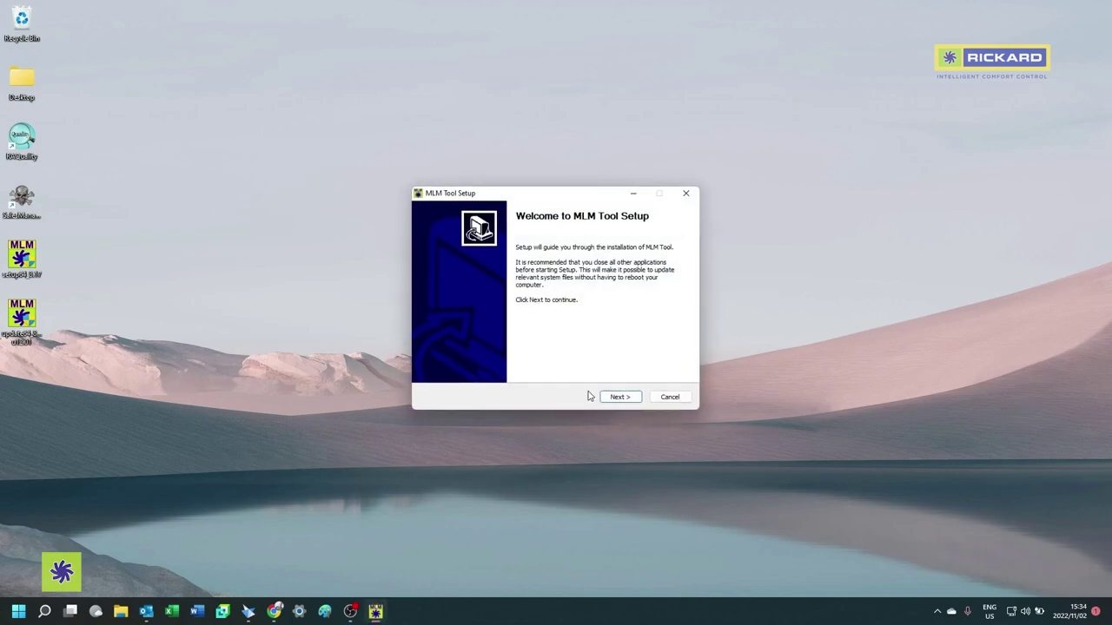
Accept the licence and install MLM Tool 8
{"action": "left_click", "coordinate": [634, 399]}
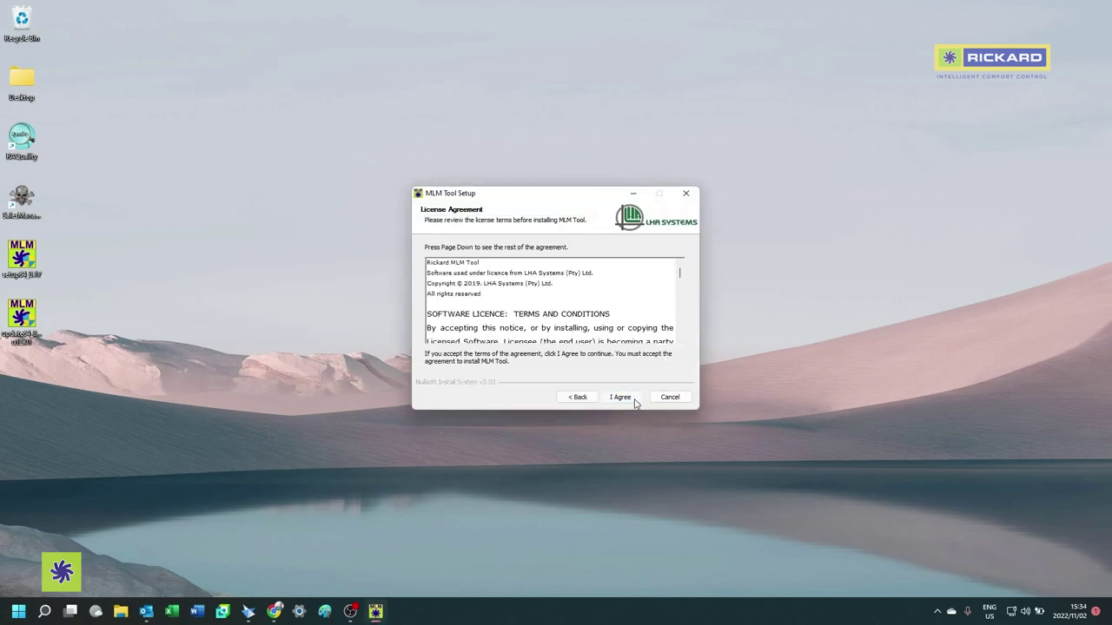
{"action": "left_click", "coordinate": [620, 397]}
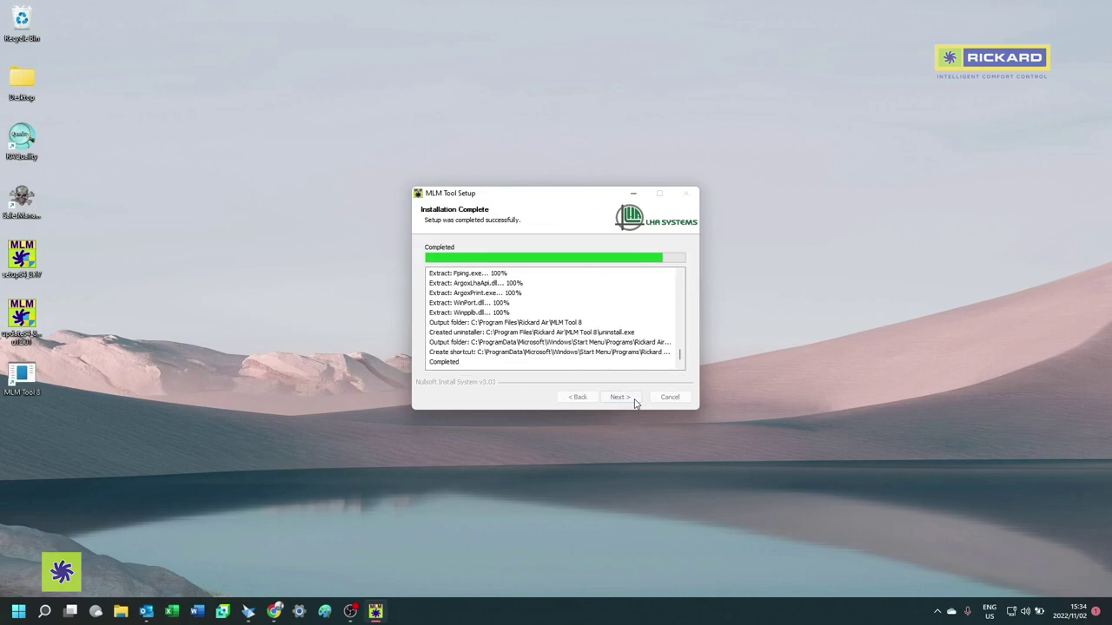
{"action": "left_click", "coordinate": [635, 400]}
Run the USB and BACS driver installers, noting drivers are already current, and finish setup
{"action": "left_click", "coordinate": [635, 400]}
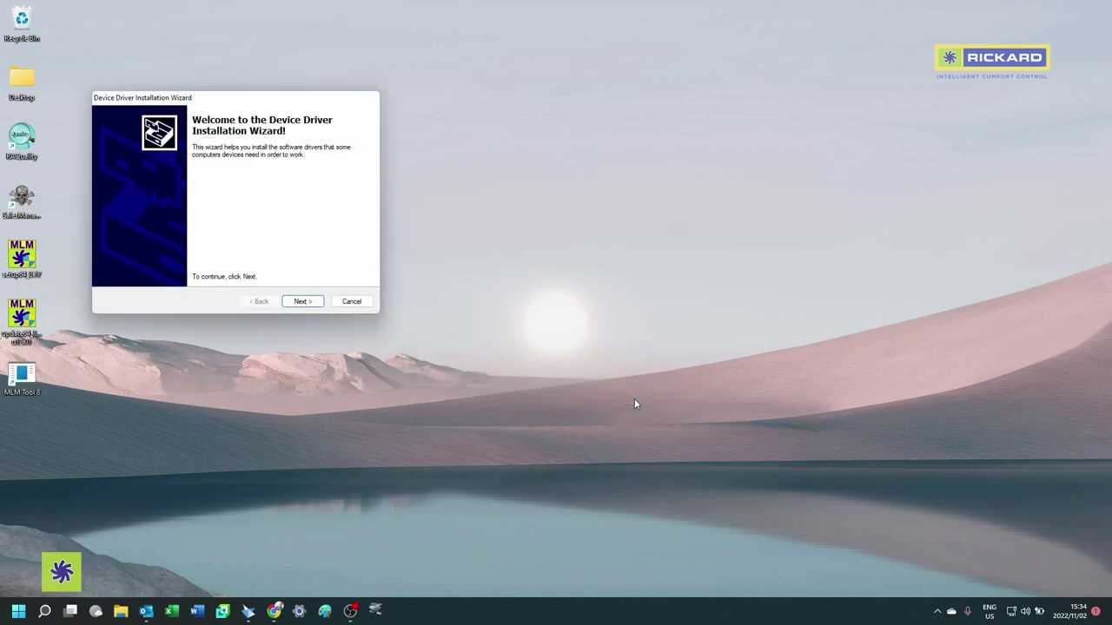
{"action": "left_click", "coordinate": [303, 304]}
{"action": "left_click", "coordinate": [303, 303]}
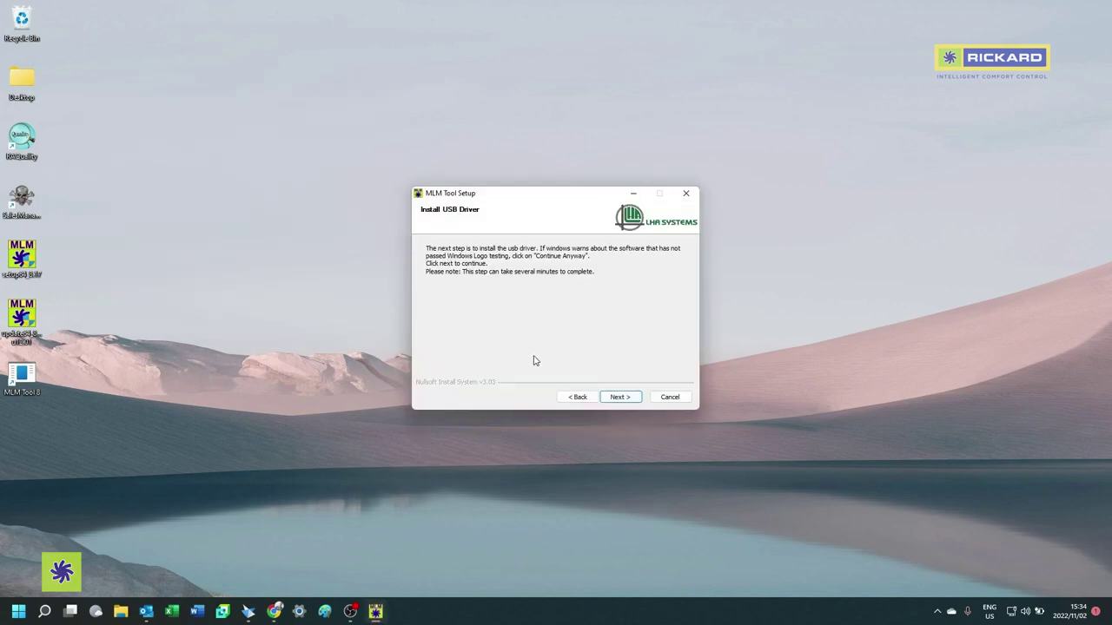
{"action": "left_click", "coordinate": [620, 400]}
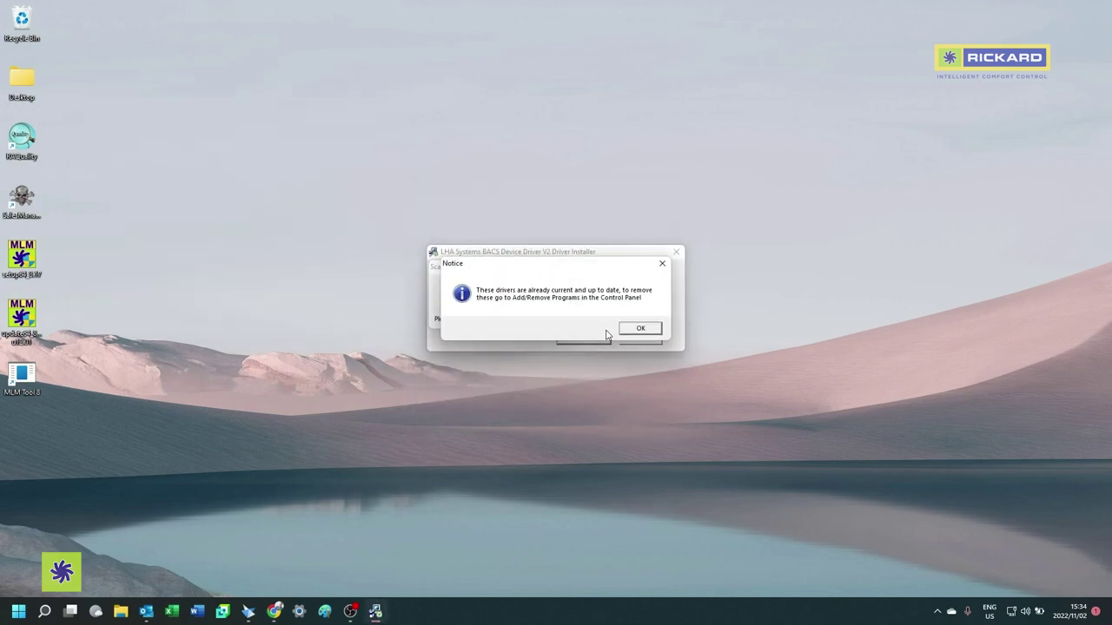
{"action": "left_click", "coordinate": [626, 331]}
{"action": "left_click", "coordinate": [627, 401]}
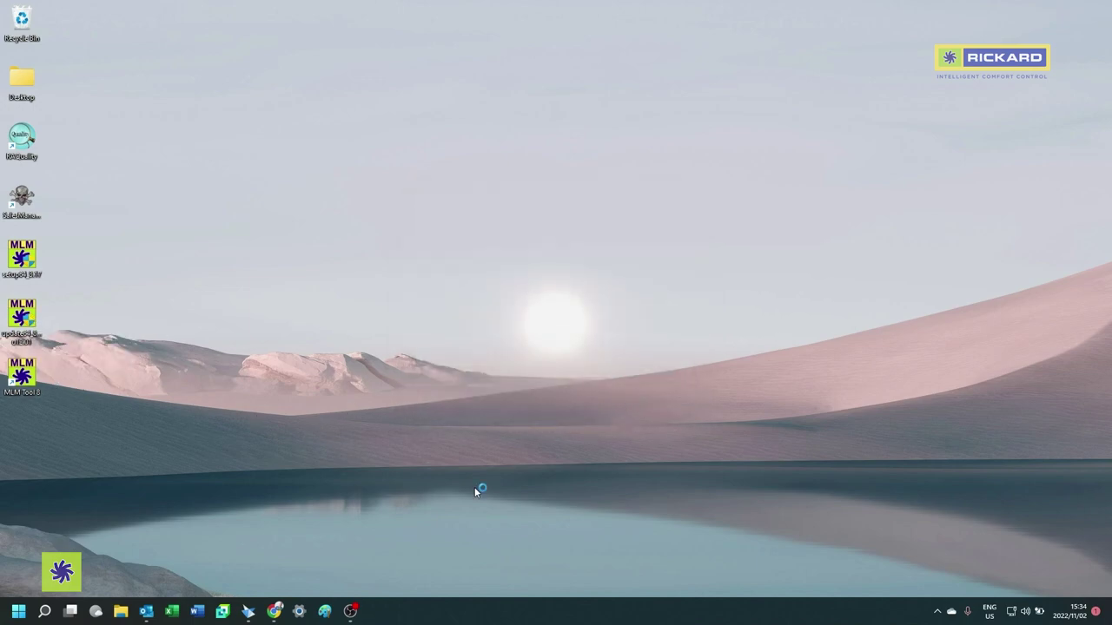
Launch MLM Tool 8 and connect over USB to the master comms unit by serial number
{"action": "left_click", "coordinate": [631, 399]}
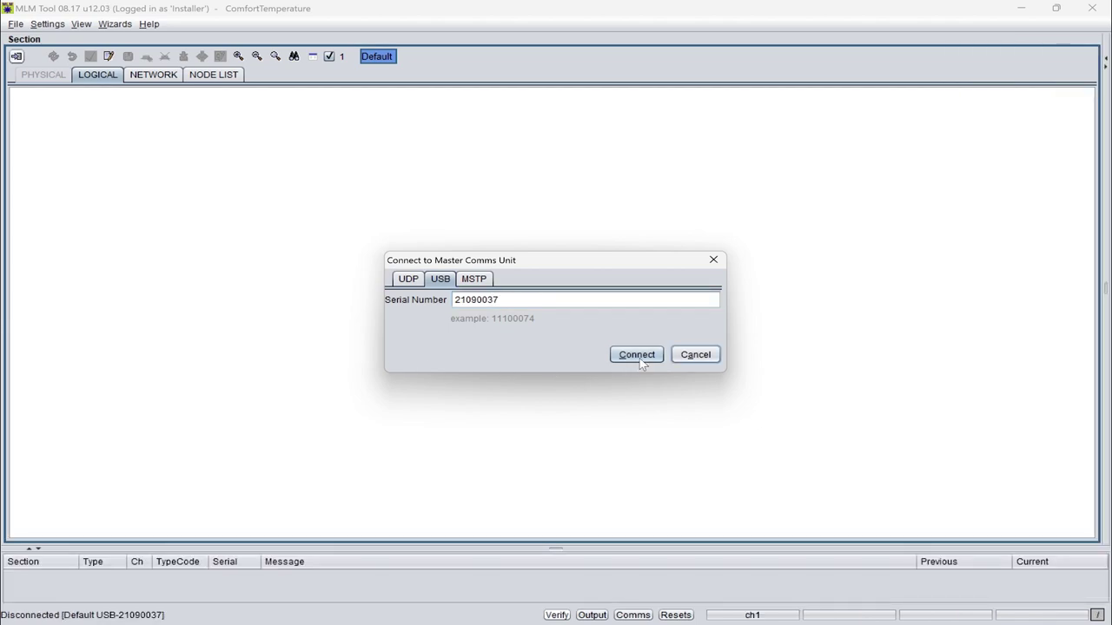
{"action": "left_click", "coordinate": [639, 358]}
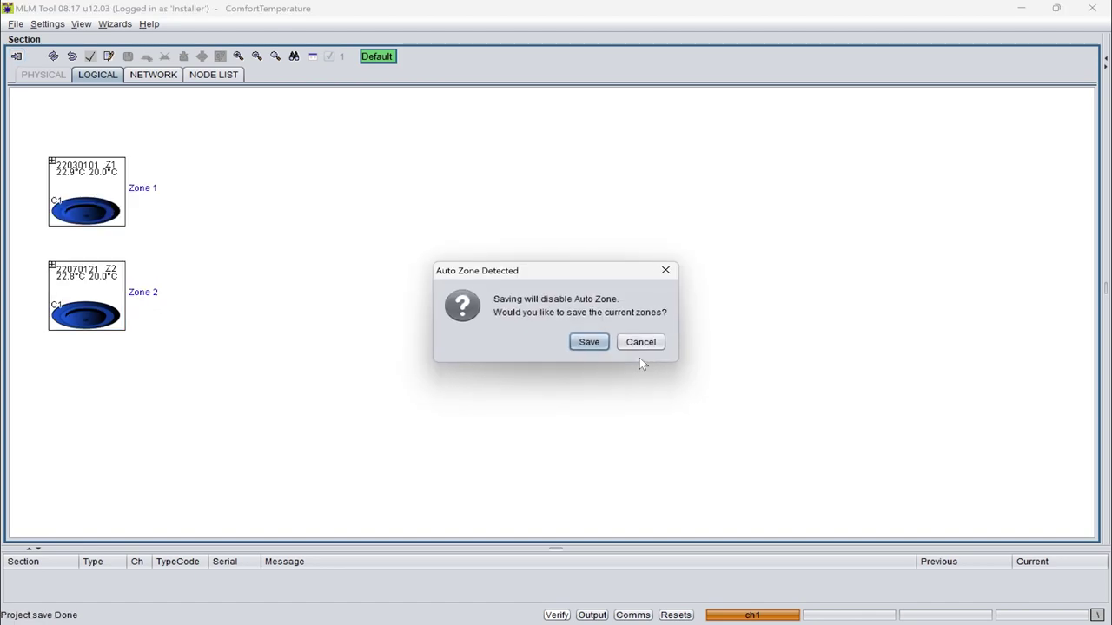
Save the first Auto Zone Detected prompt and cancel the second, leaving three online diffusers
{"action": "left_click", "coordinate": [593, 343]}
{"action": "left_click", "coordinate": [640, 342]}
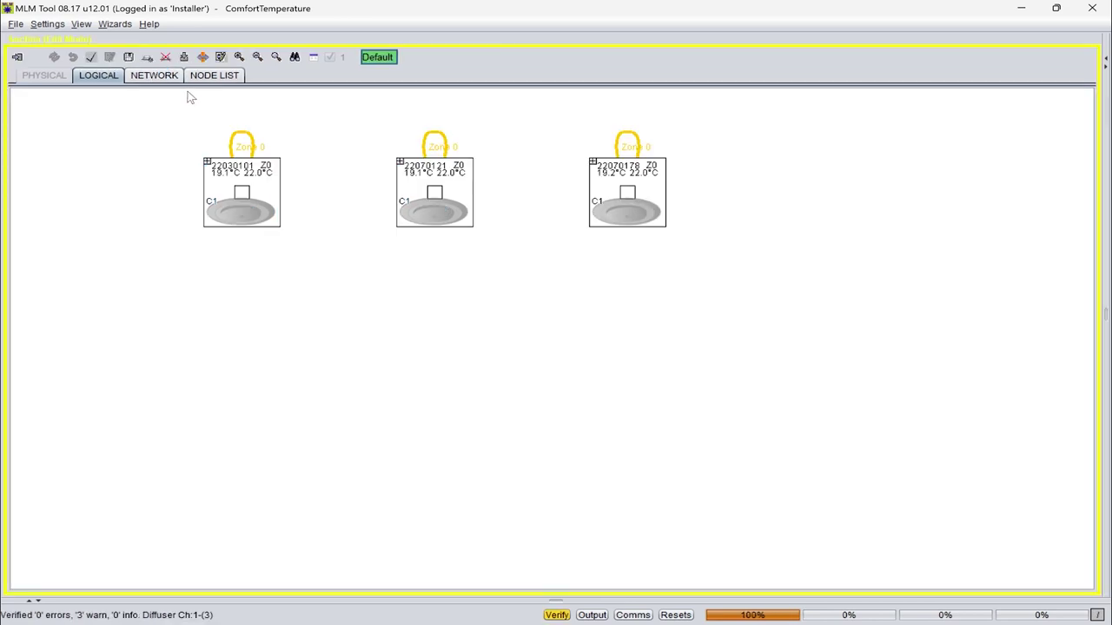
Assign diffuser 22030101 to Zone 1 using the Zones palette
{"action": "left_click", "coordinate": [314, 56]}
{"action": "left_click_drag", "start_coordinate": [519, 171], "coordinate": [799, 143]}
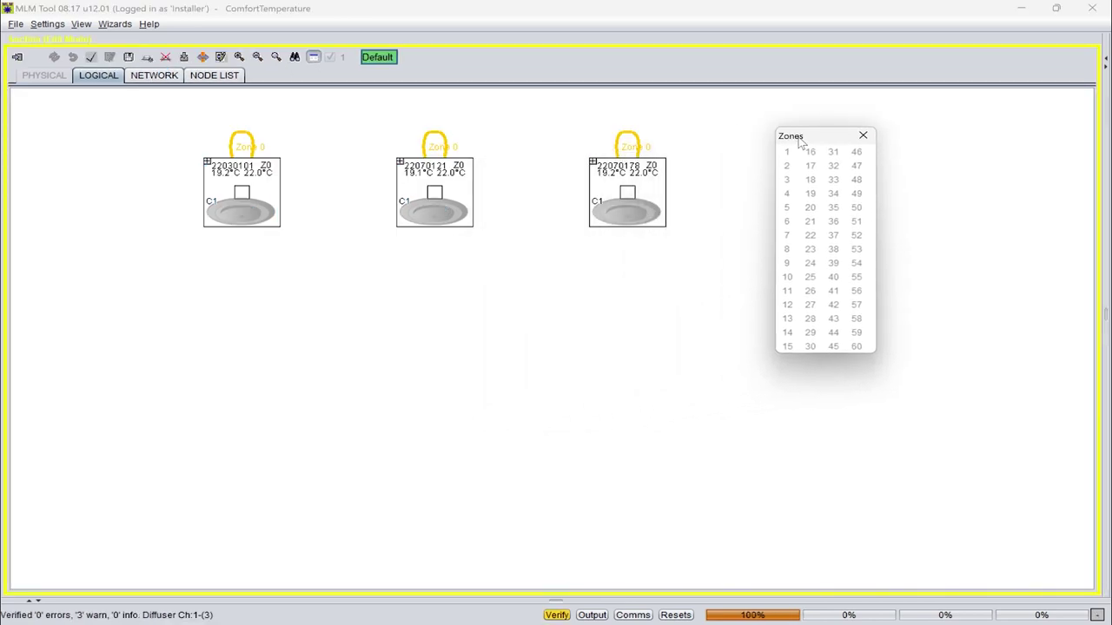
{"action": "left_click", "coordinate": [262, 146]}
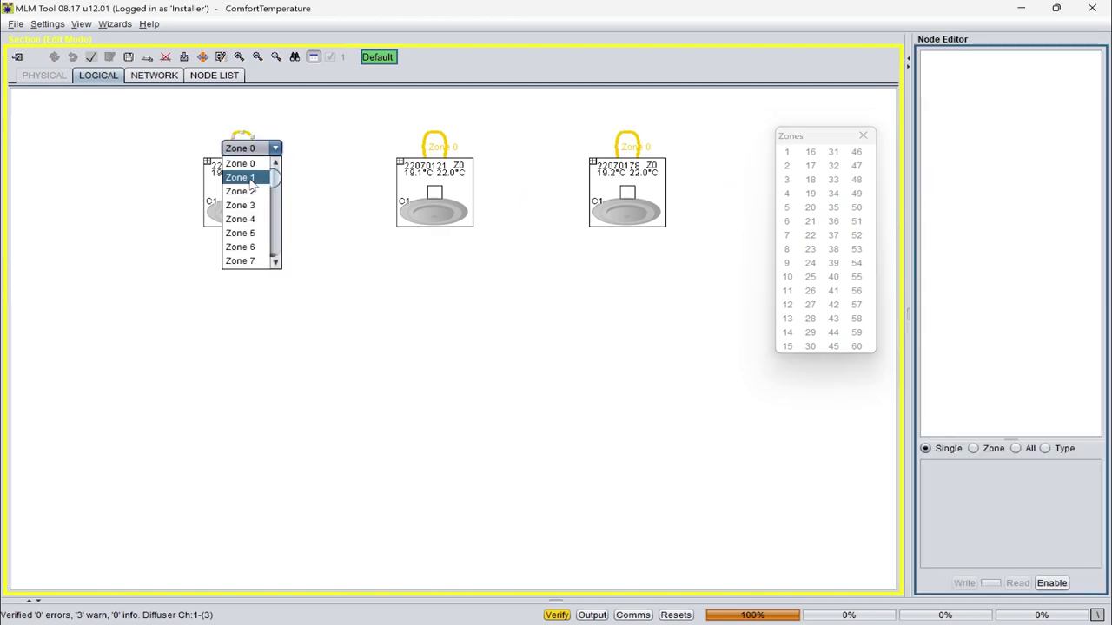
{"action": "left_click", "coordinate": [256, 177]}
Link diffusers 22070121 and 22070178 as Zone 2 and save the zone assignments
{"action": "left_click_drag", "start_coordinate": [434, 192], "coordinate": [623, 201]}
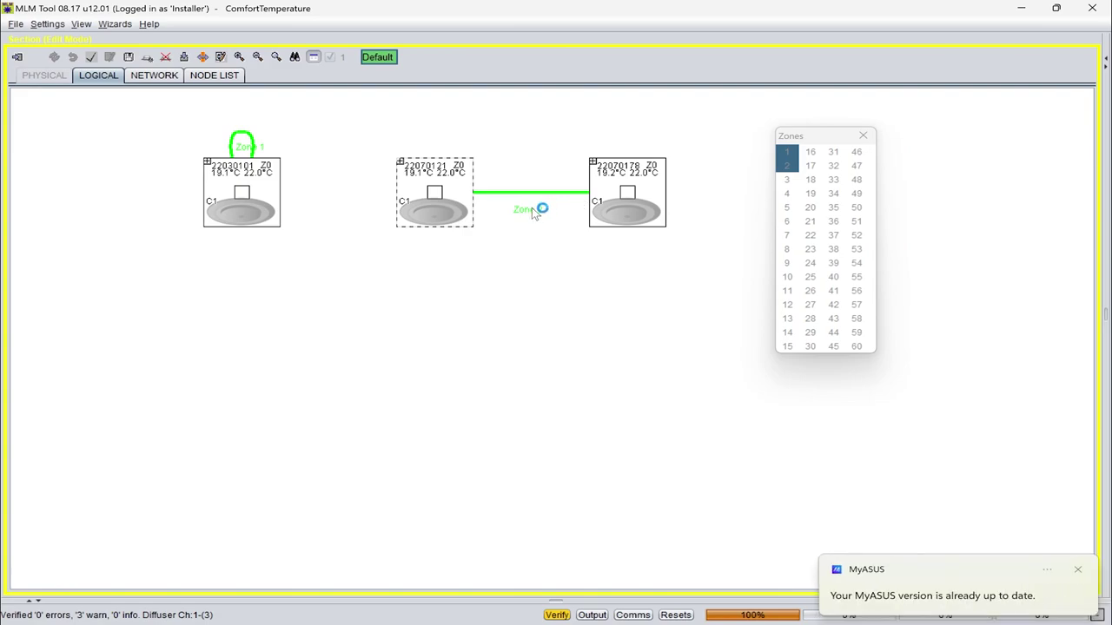
{"action": "left_click", "coordinate": [532, 209]}
{"action": "left_click", "coordinate": [521, 254]}
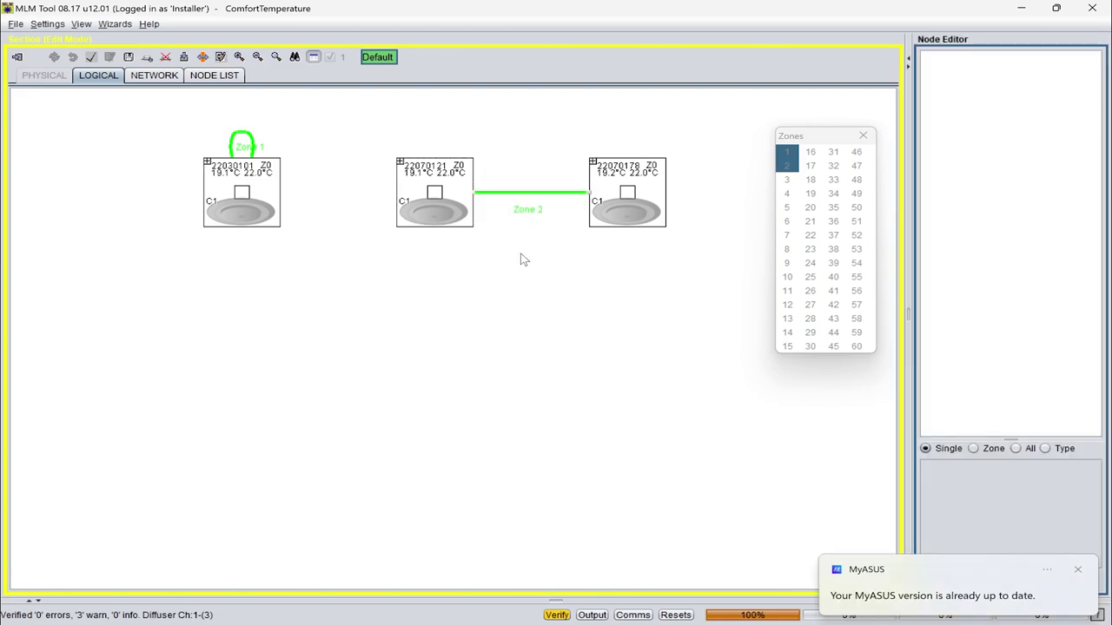
{"action": "left_click", "coordinate": [128, 57]}
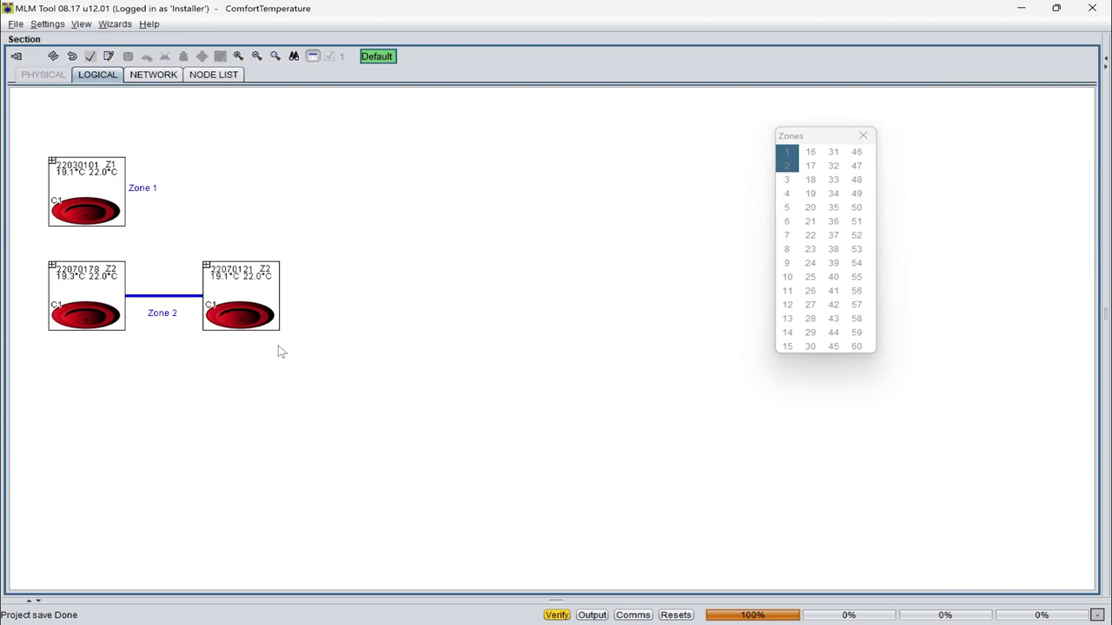
Disable Sense and Change Over in 22070121's on-board master command and write it to the diffuser
{"action": "left_click", "coordinate": [52, 267]}
{"action": "left_click", "coordinate": [206, 249]}
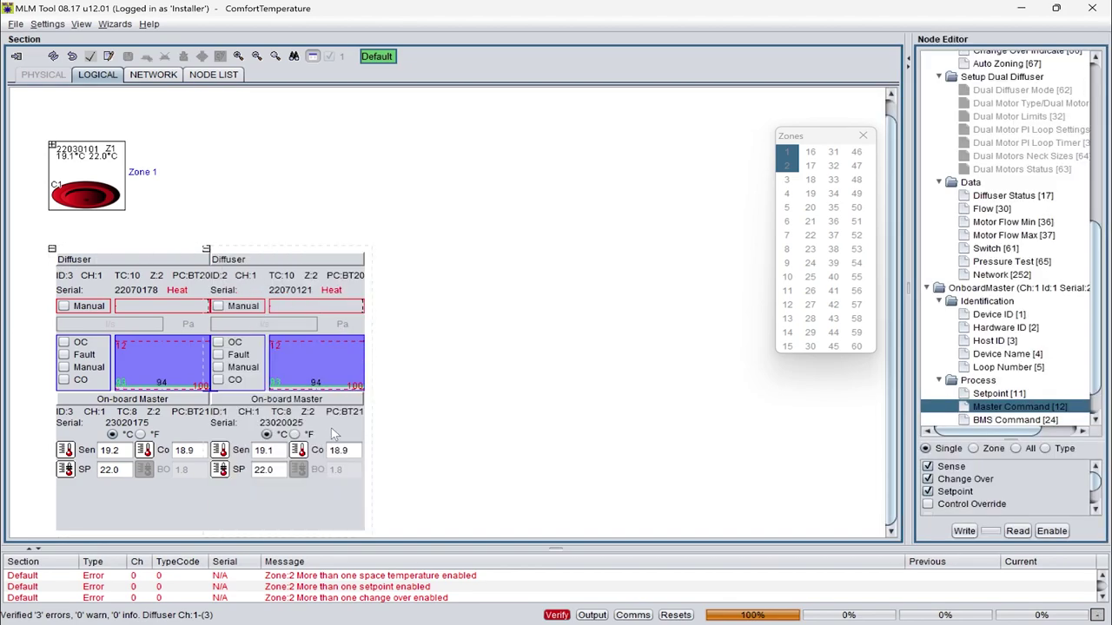
{"action": "left_click", "coordinate": [331, 424]}
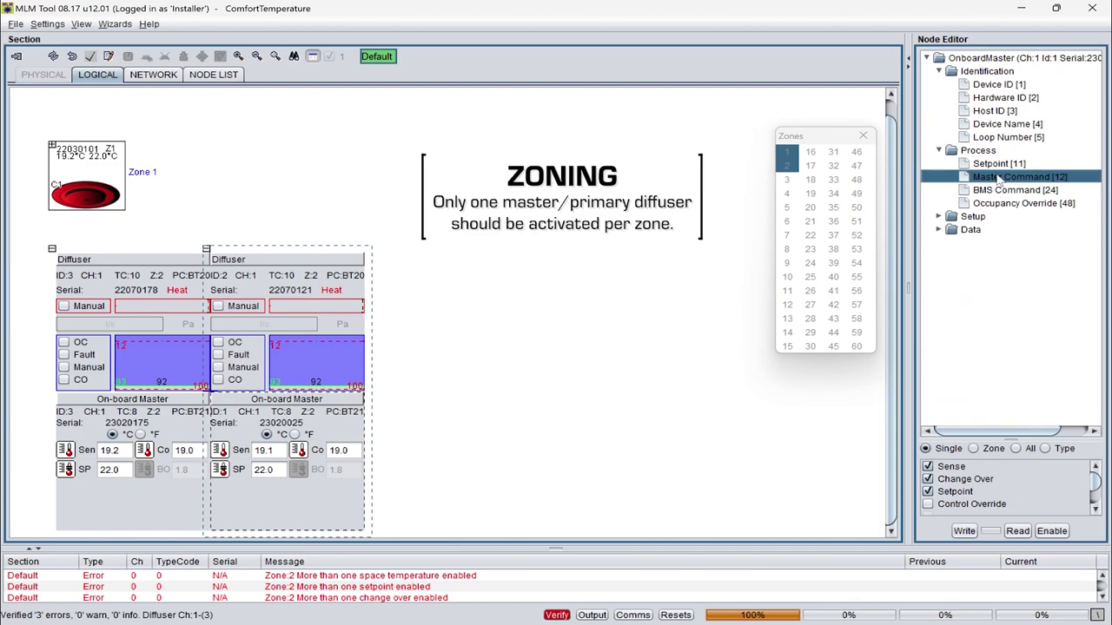
{"action": "left_click", "coordinate": [927, 467]}
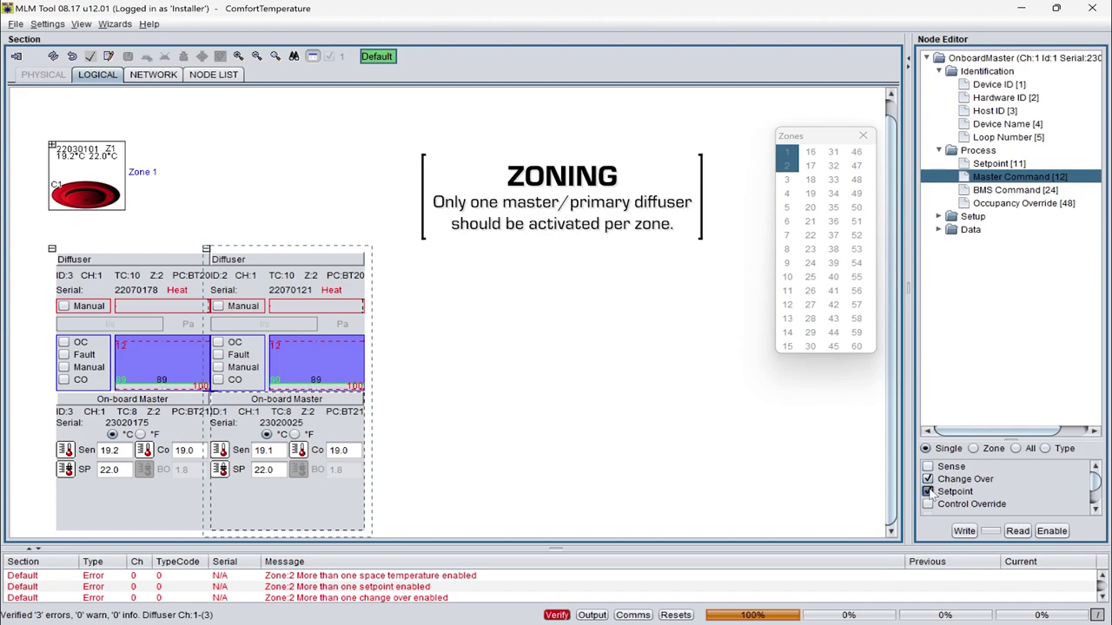
{"action": "left_click", "coordinate": [927, 479]}
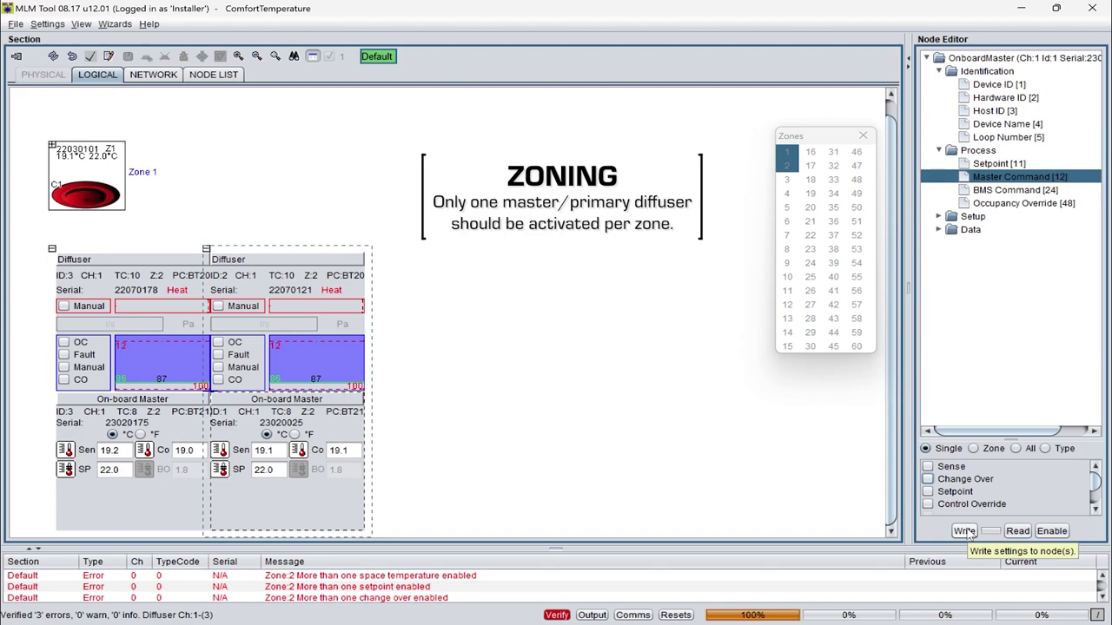
{"action": "left_click", "coordinate": [965, 530]}
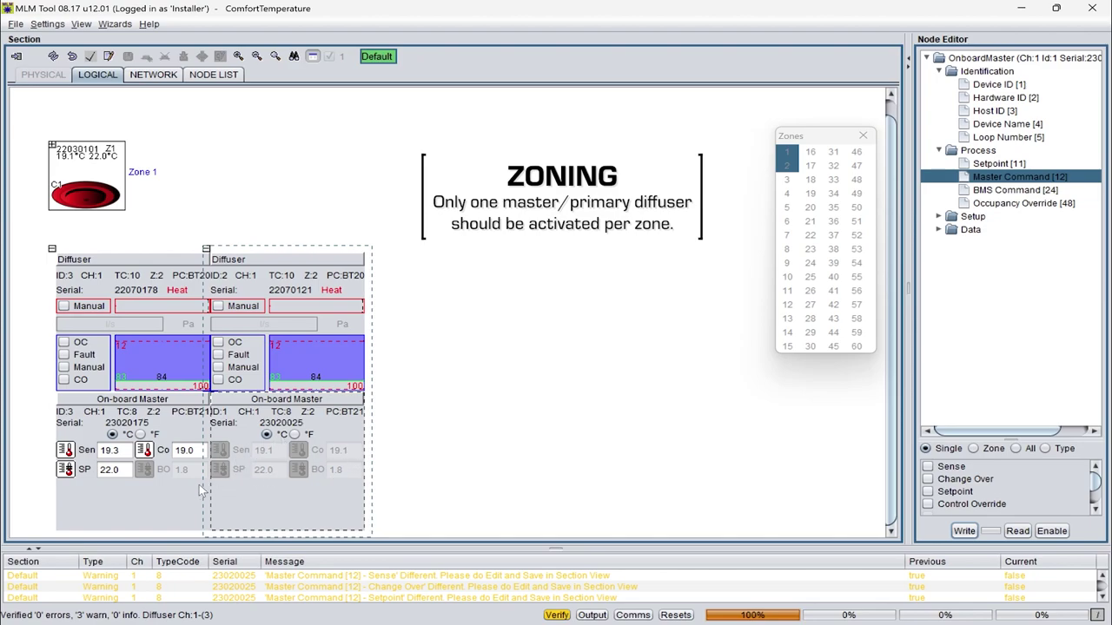
{"action": "left_click", "coordinate": [206, 249]}
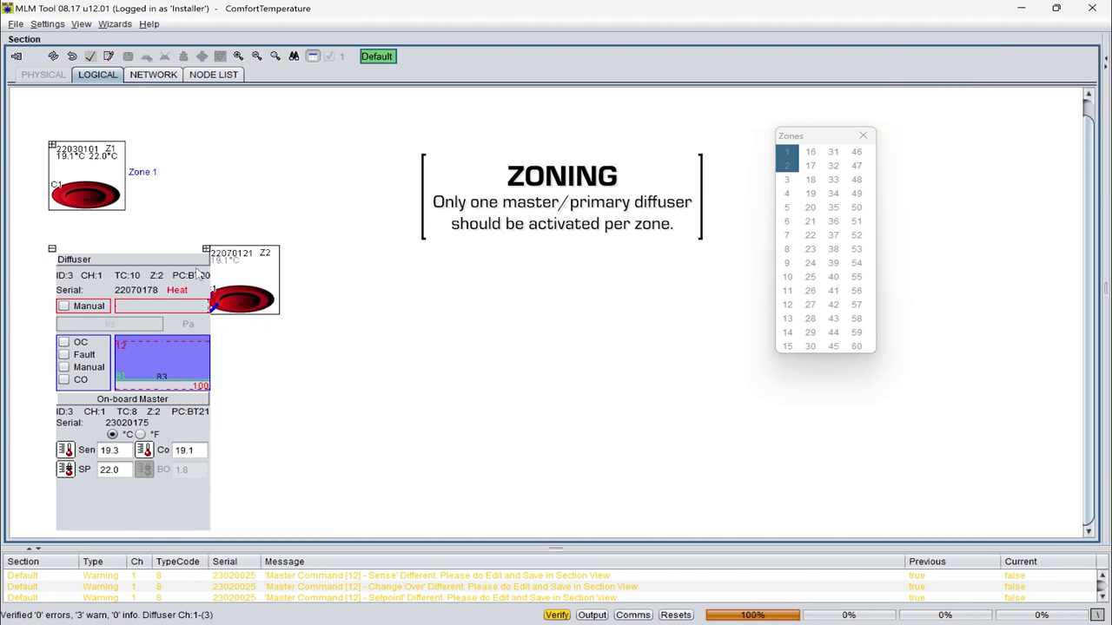
{"action": "left_click", "coordinate": [51, 249]}
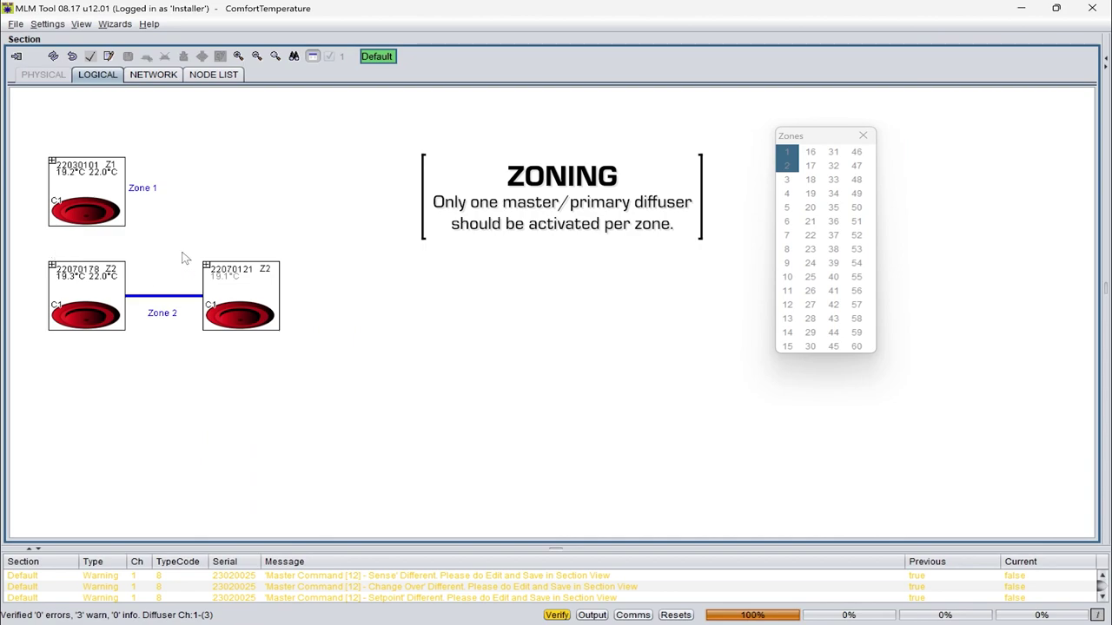
Raise the Zone 1 diffuser setpoint to 23°C and write it
{"action": "left_click", "coordinate": [87, 197]}
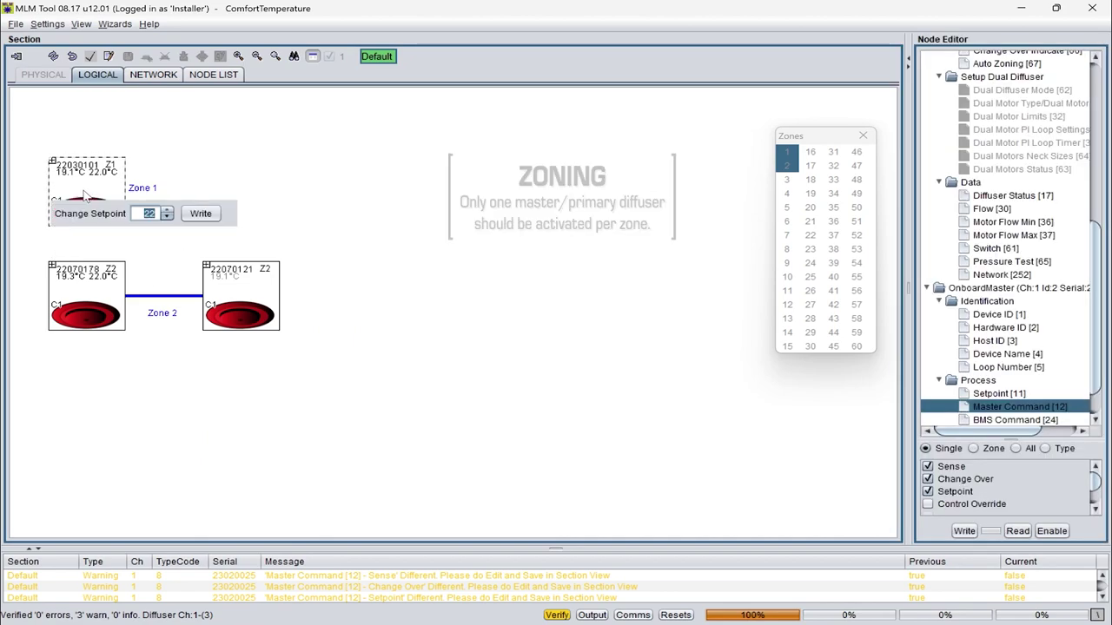
{"action": "left_click", "coordinate": [167, 210]}
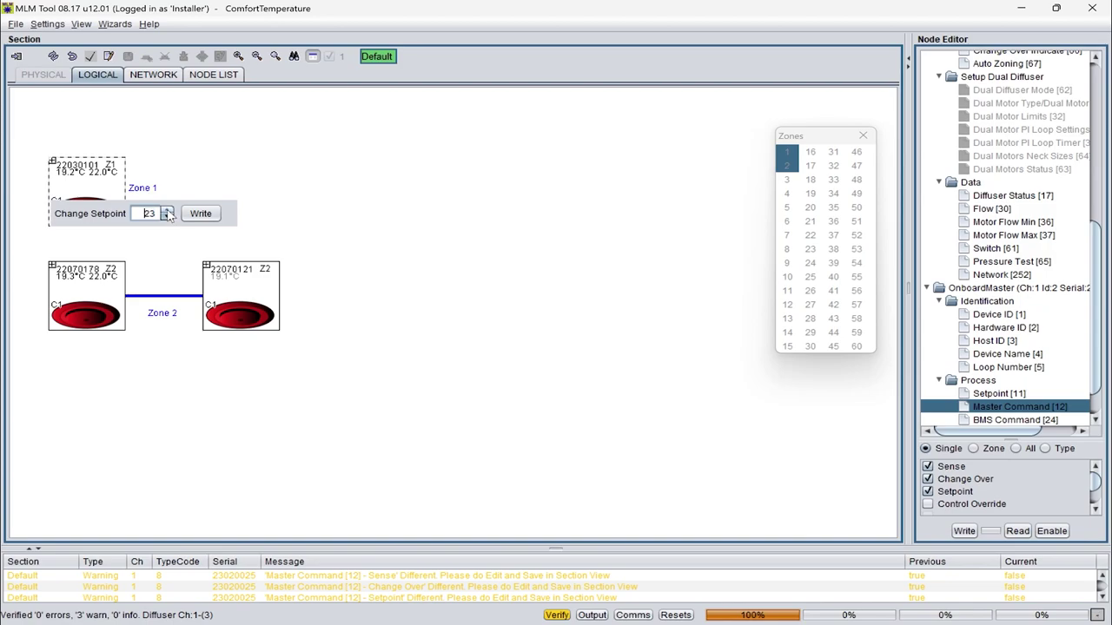
{"action": "left_click", "coordinate": [200, 214]}
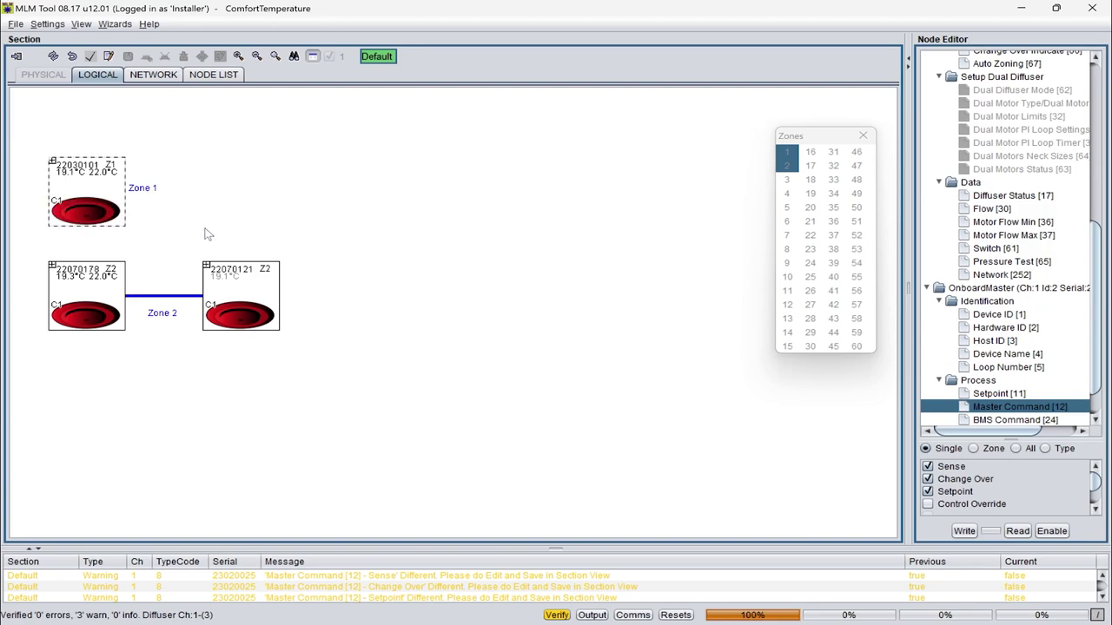
Lower Zone 2's primary diffuser setpoint to 20°C, write it, and close the Zones palette
{"action": "left_click", "coordinate": [96, 312]}
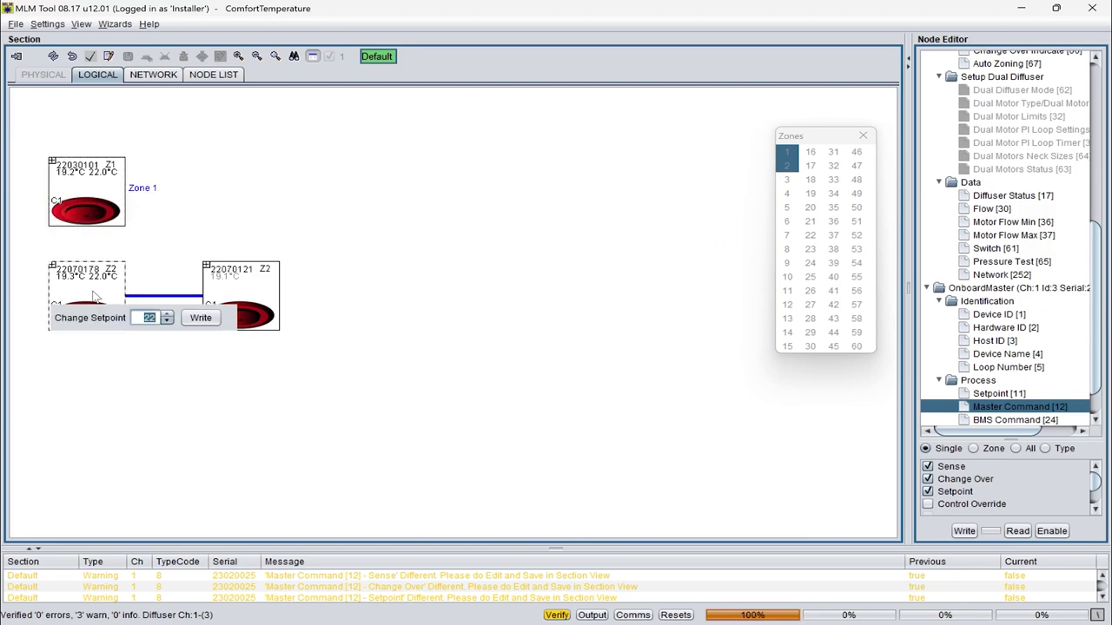
{"action": "left_click", "coordinate": [167, 321]}
{"action": "left_click", "coordinate": [197, 320]}
{"action": "left_click", "coordinate": [198, 321]}
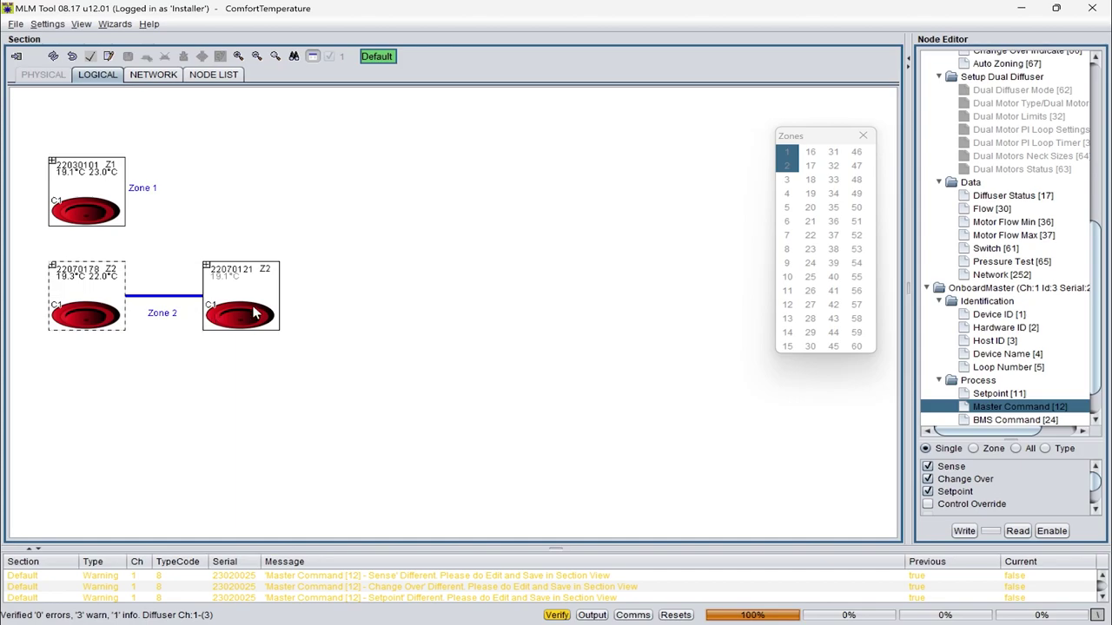
{"action": "left_click", "coordinate": [863, 136]}
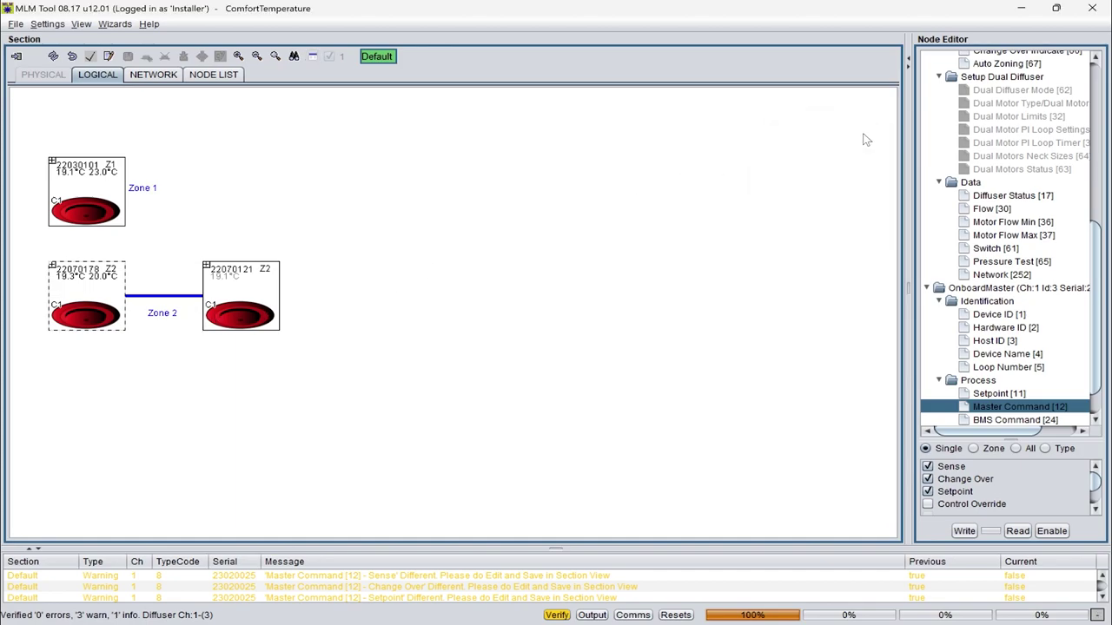